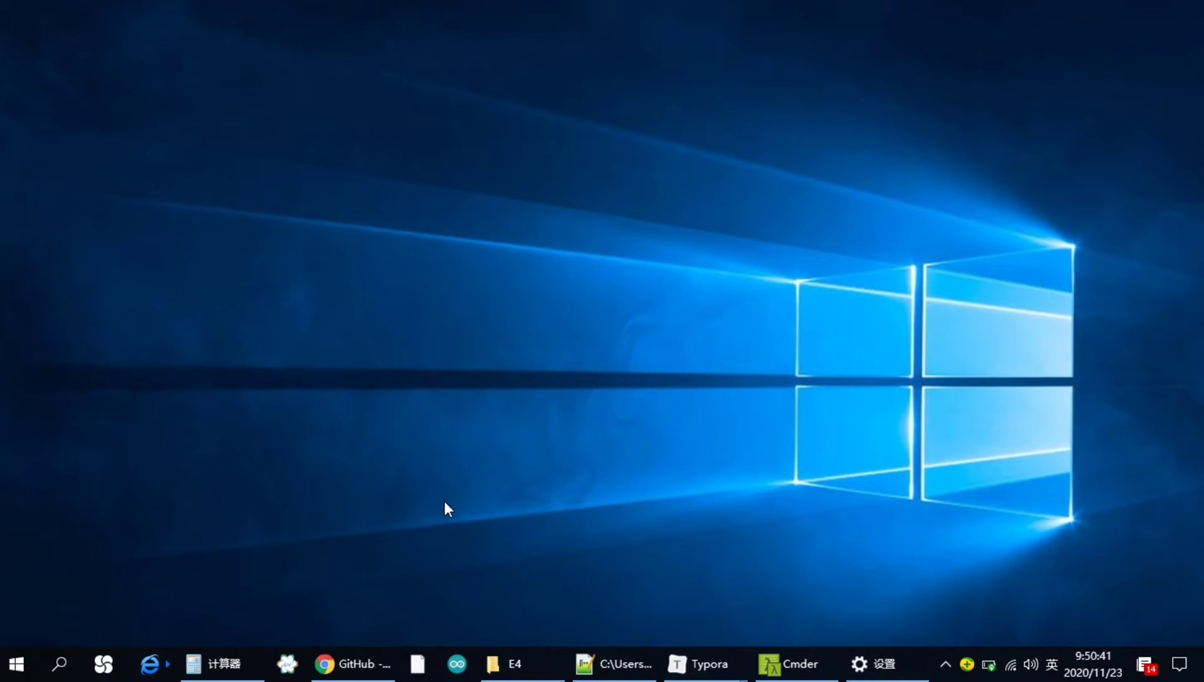
# Return to the FYSETC-E4 GitHub page and show its Code clone/Download ZIP options.
pyautogui.click(362, 652)
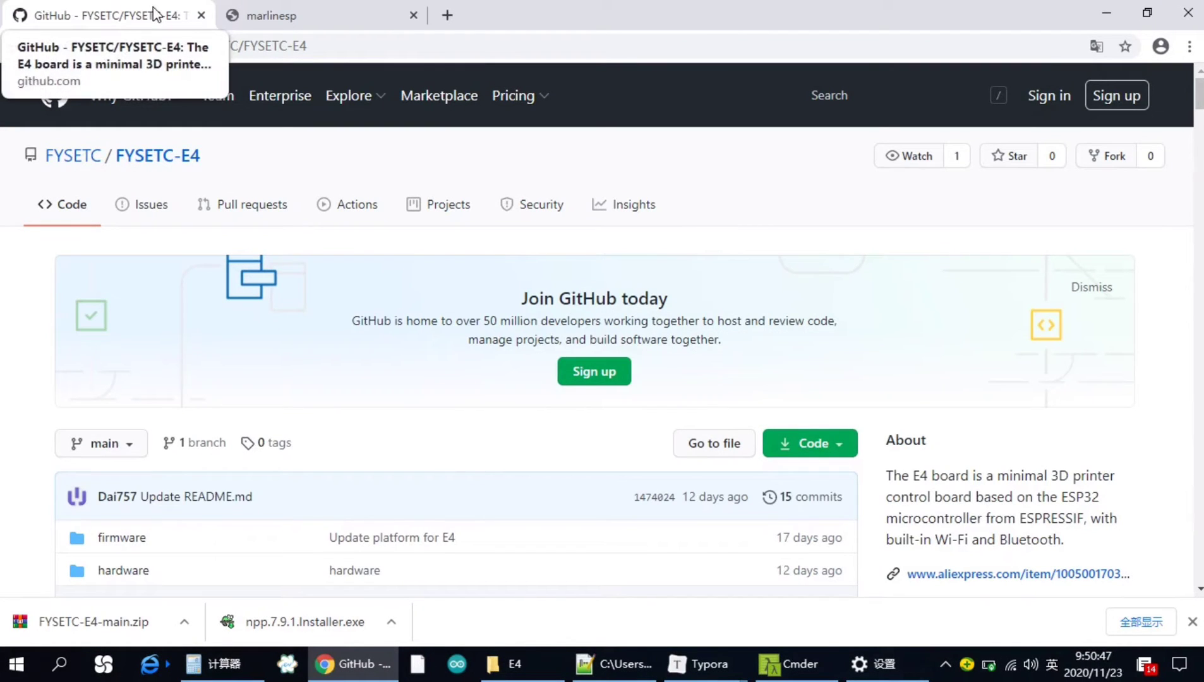
pyautogui.click(336, 45)
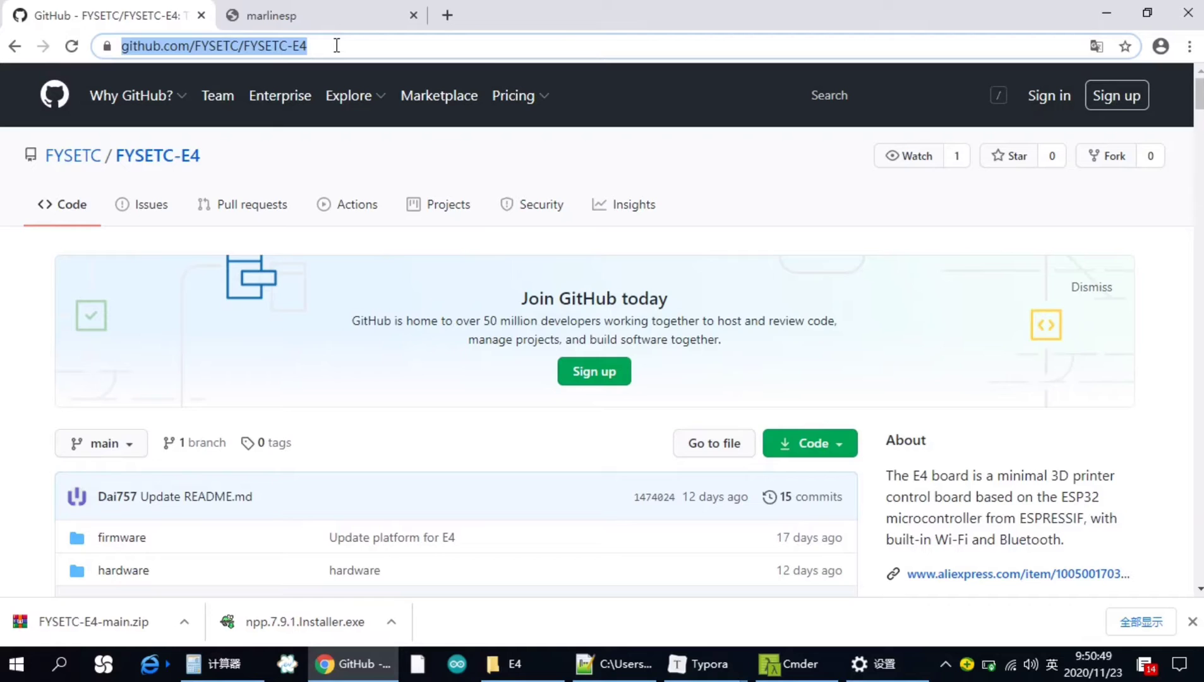
pyautogui.click(13, 335)
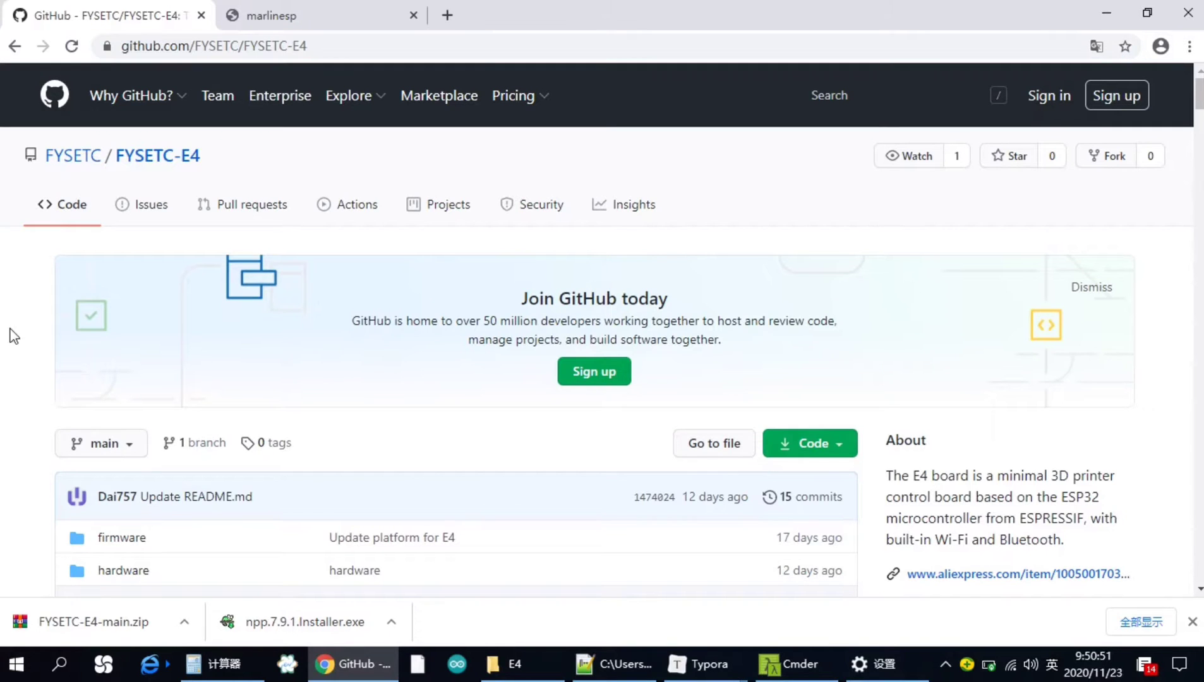
pyautogui.scroll(-1, 16, 344)
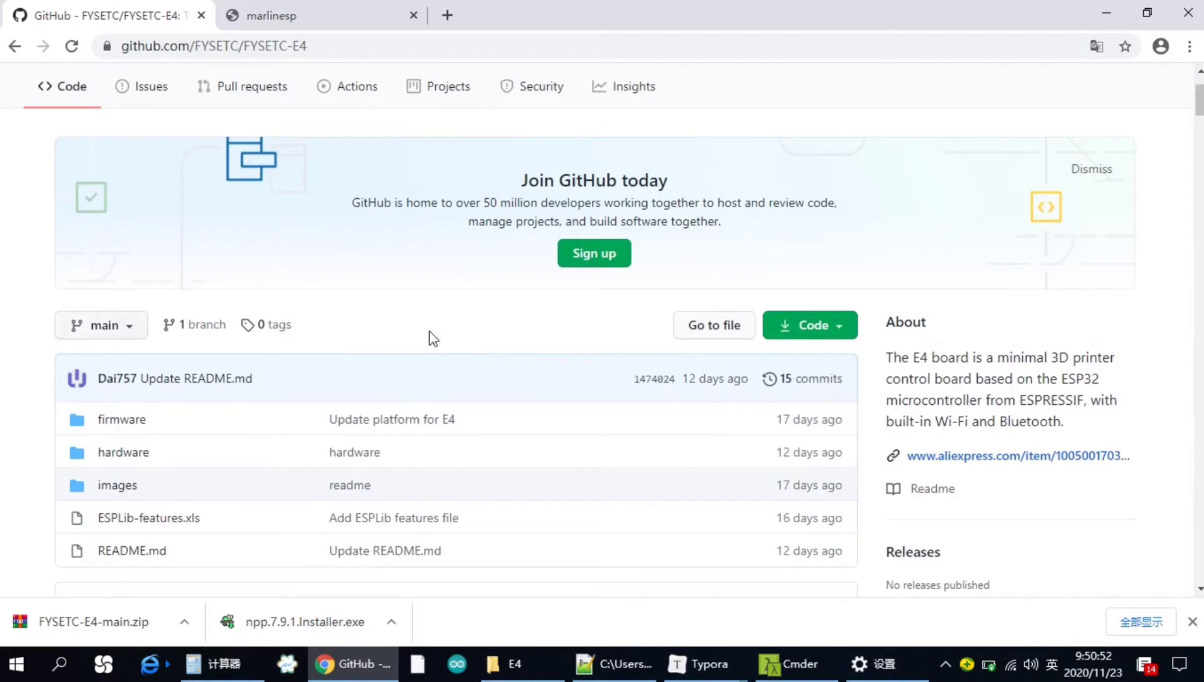
pyautogui.click(811, 326)
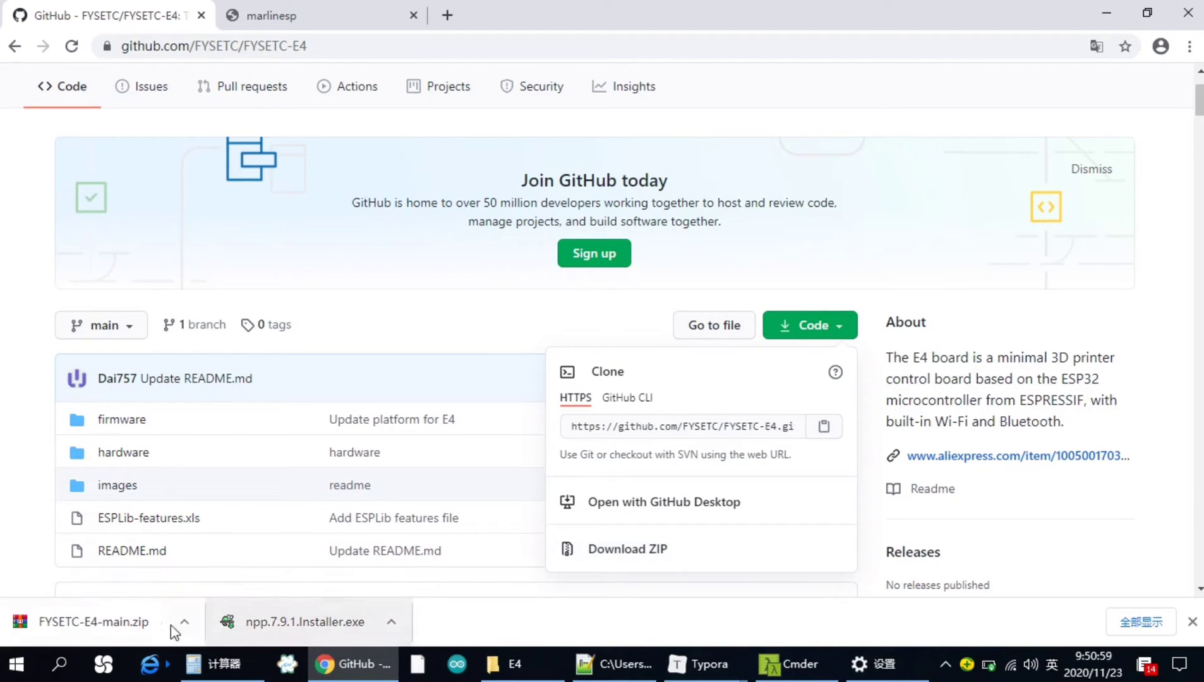
# In the E4 folder, locate FYSETC-E4-main.zip and enter the extracted FYSETC-E4-main folder.
pyautogui.click(515, 663)
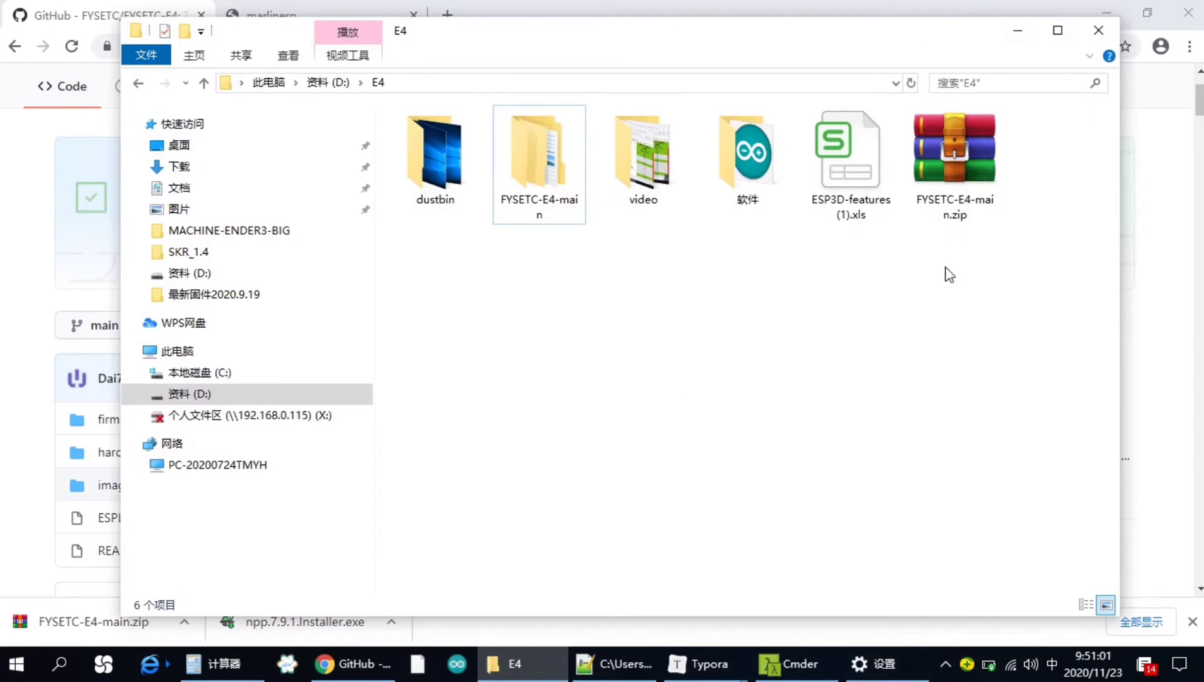
pyautogui.click(971, 201)
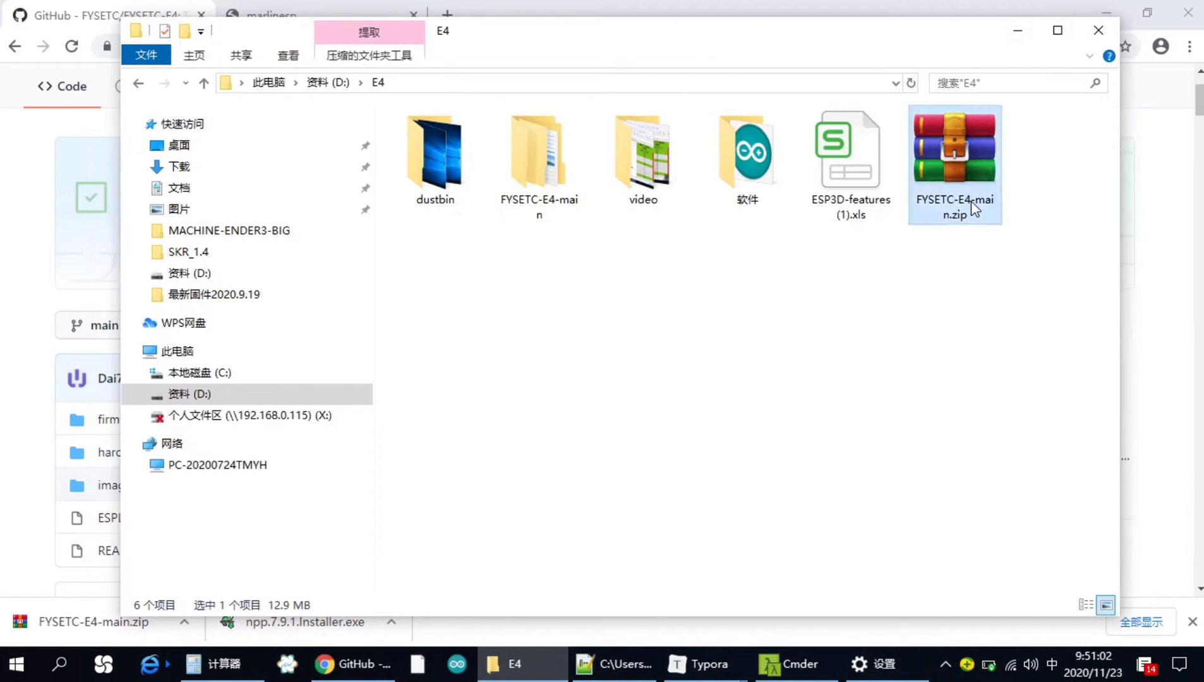
pyautogui.click(974, 274)
pyautogui.click(964, 168)
pyautogui.click(557, 161)
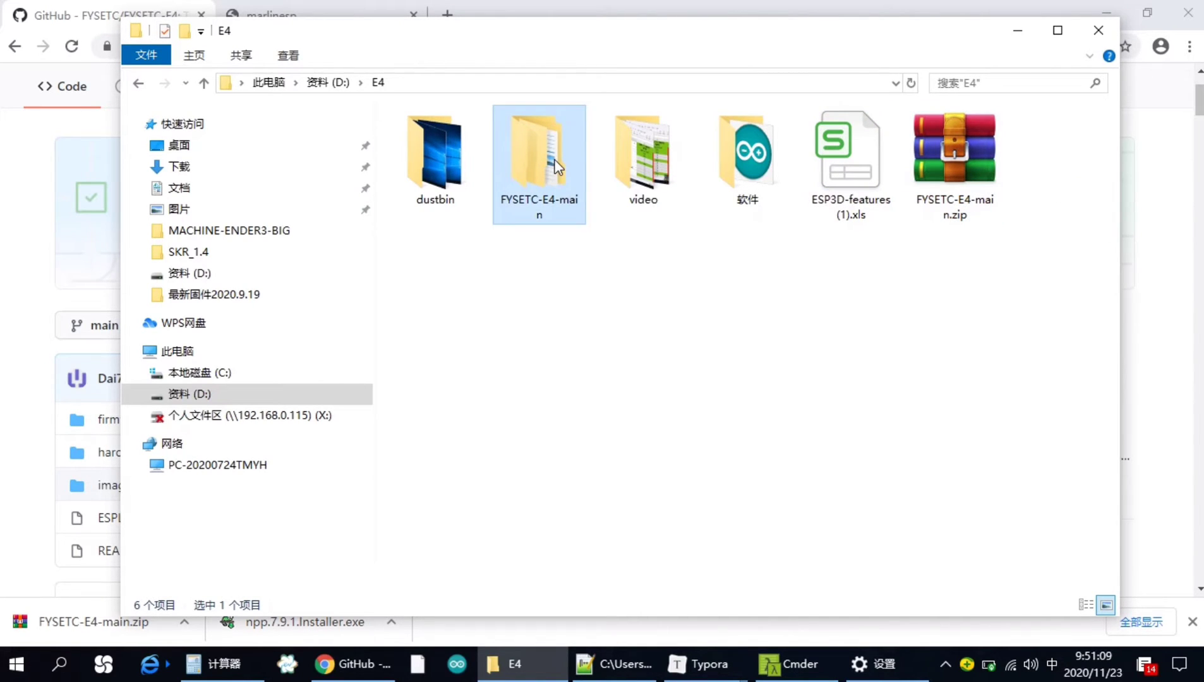
pyautogui.doubleClick(557, 165)
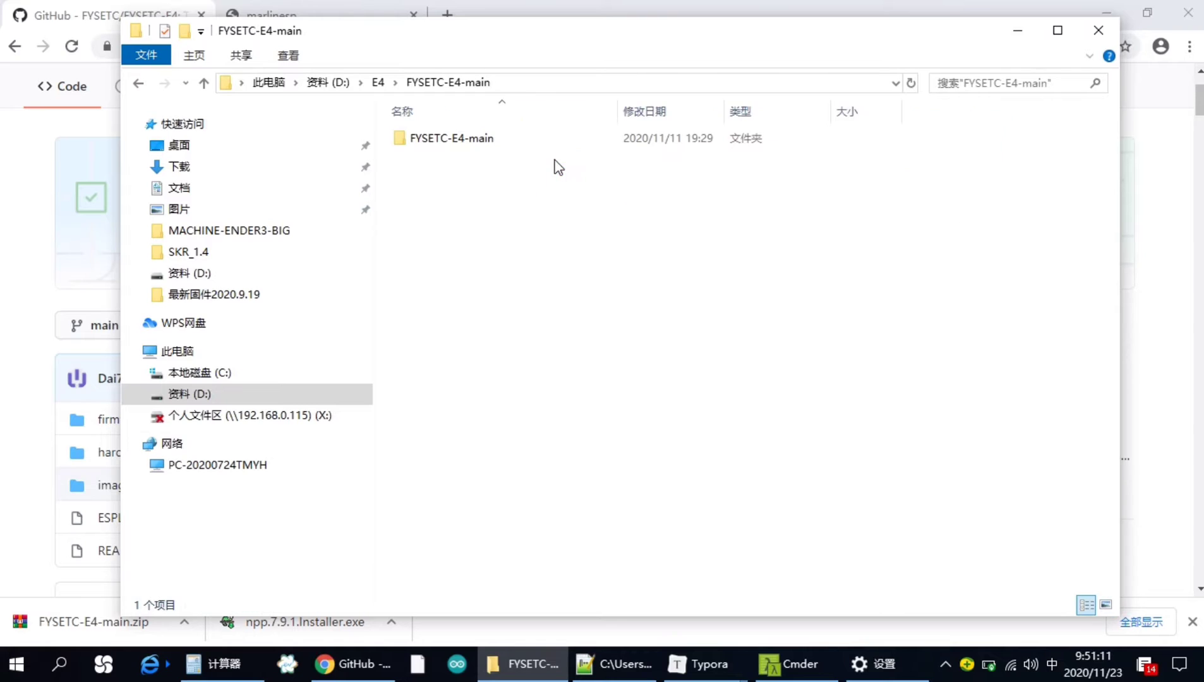
# Enter the inner FYSETC-E4-main folder listing firmware, hardware, images, ESPLib-features.xls and README.md.
pyautogui.click(504, 141)
pyautogui.doubleClick(502, 141)
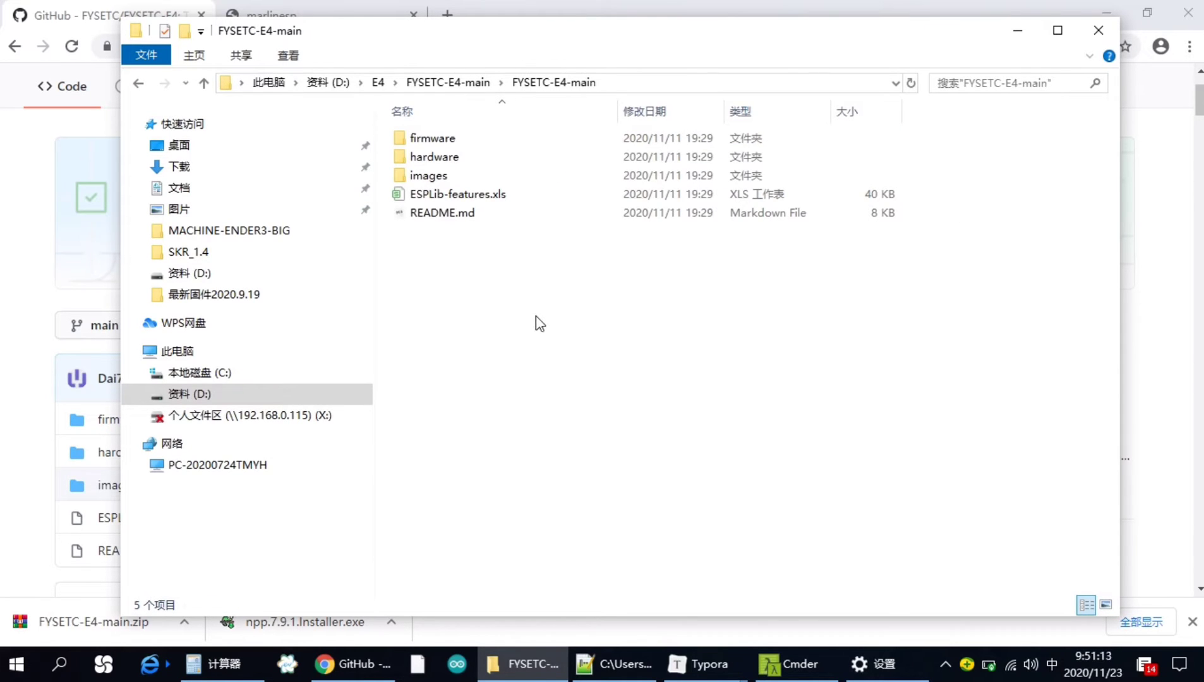
pyautogui.moveTo(545, 275); pyautogui.dragTo(421, 110)
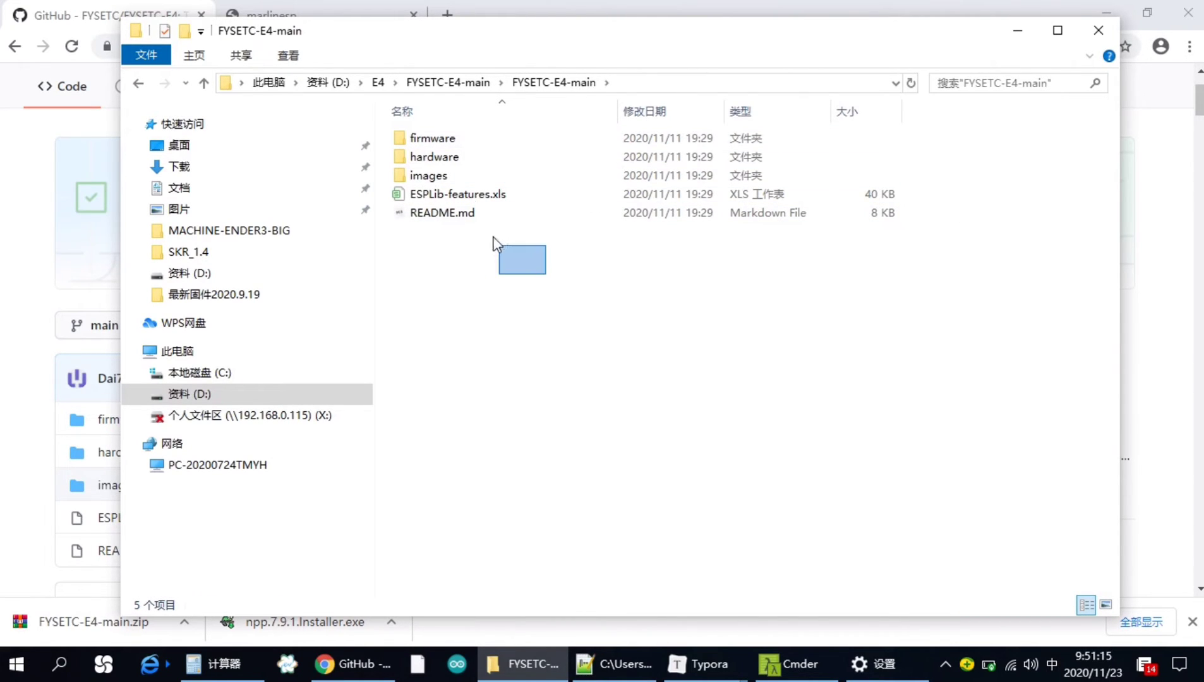
pyautogui.click(489, 305)
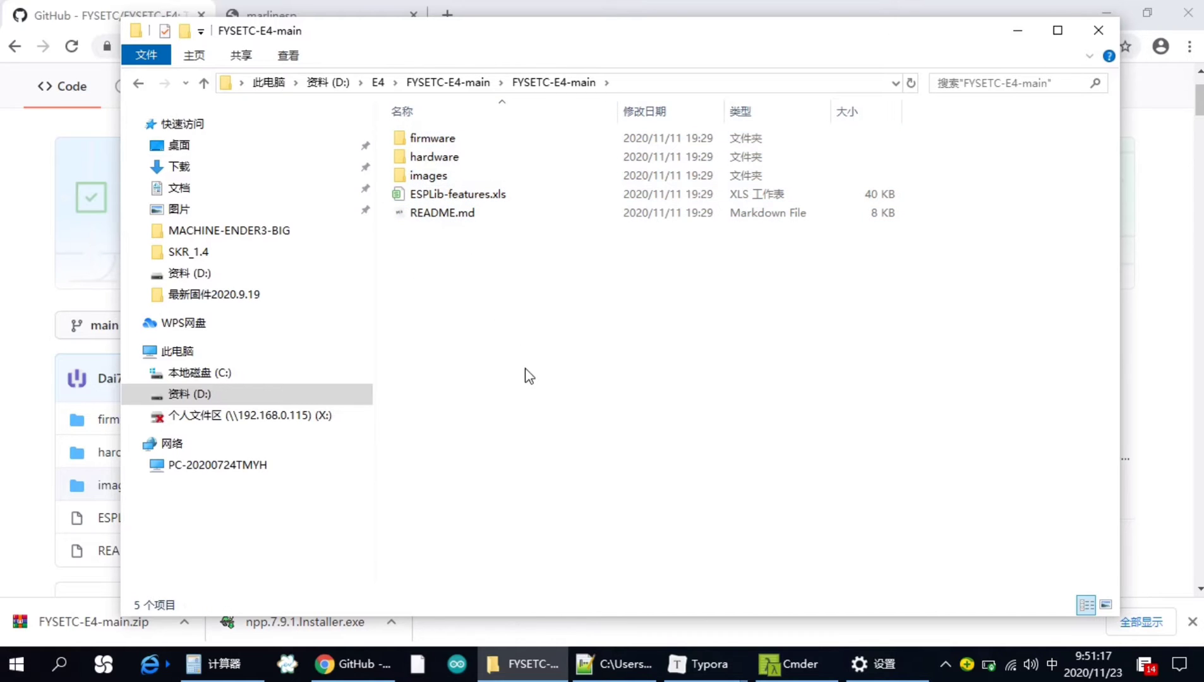
# Show the marlinesp ESP3D dashboard in Chrome and highlight the printer's IP address.
pyautogui.click(355, 665)
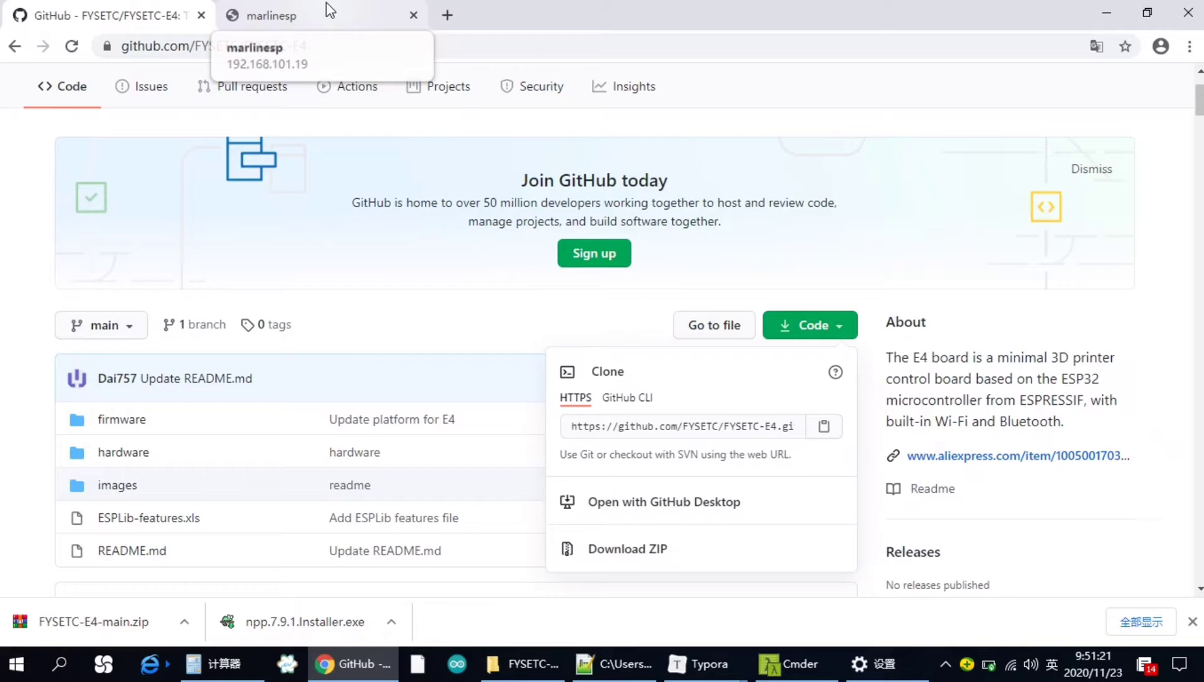
pyautogui.click(282, 15)
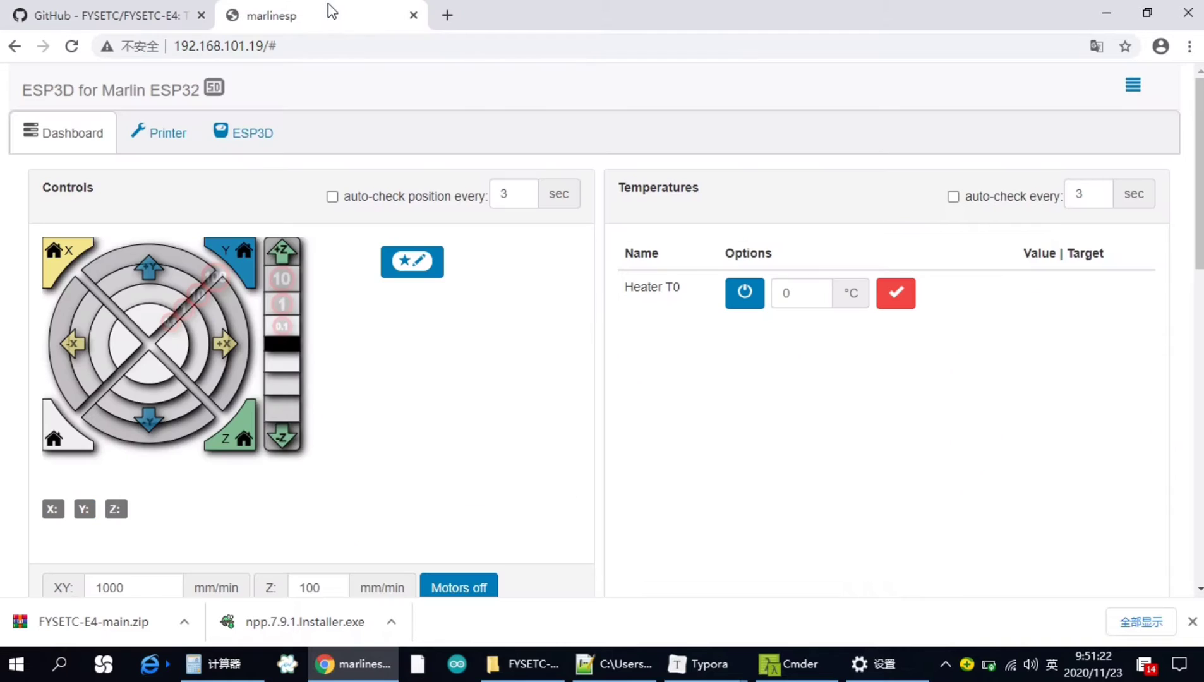
pyautogui.click(314, 45)
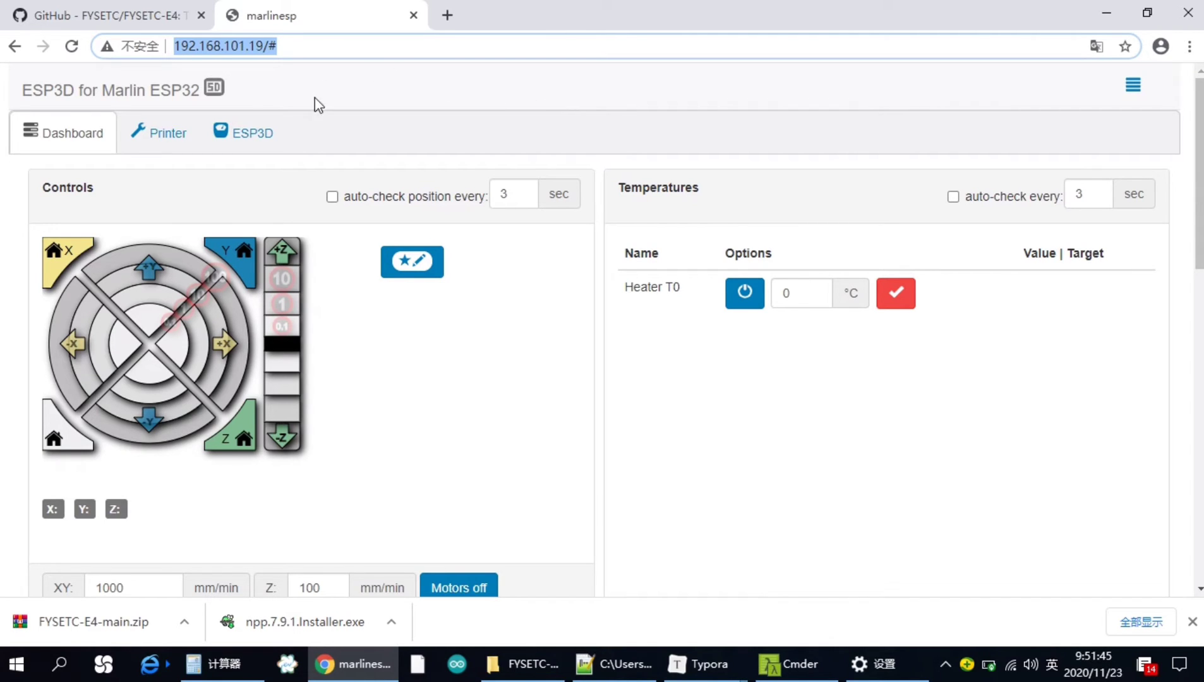
pyautogui.click(4, 197)
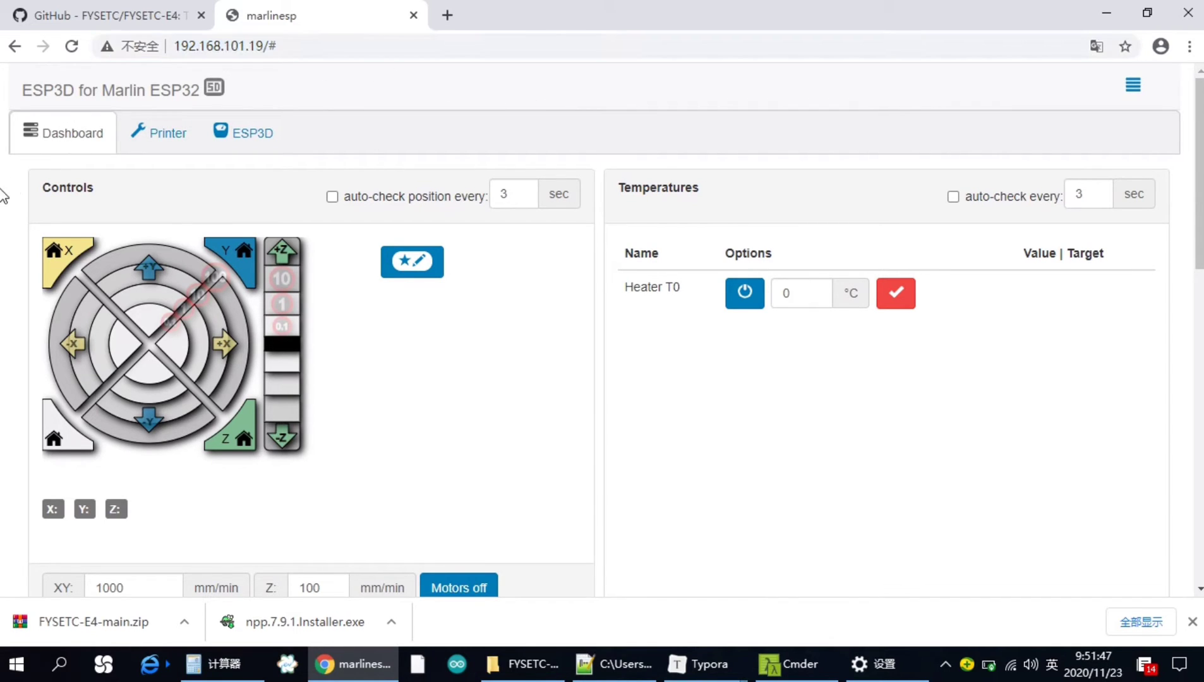
# From ESP3D Settings, delete the old index.html.gz from the flash filesystem and close the file list.
pyautogui.click(258, 146)
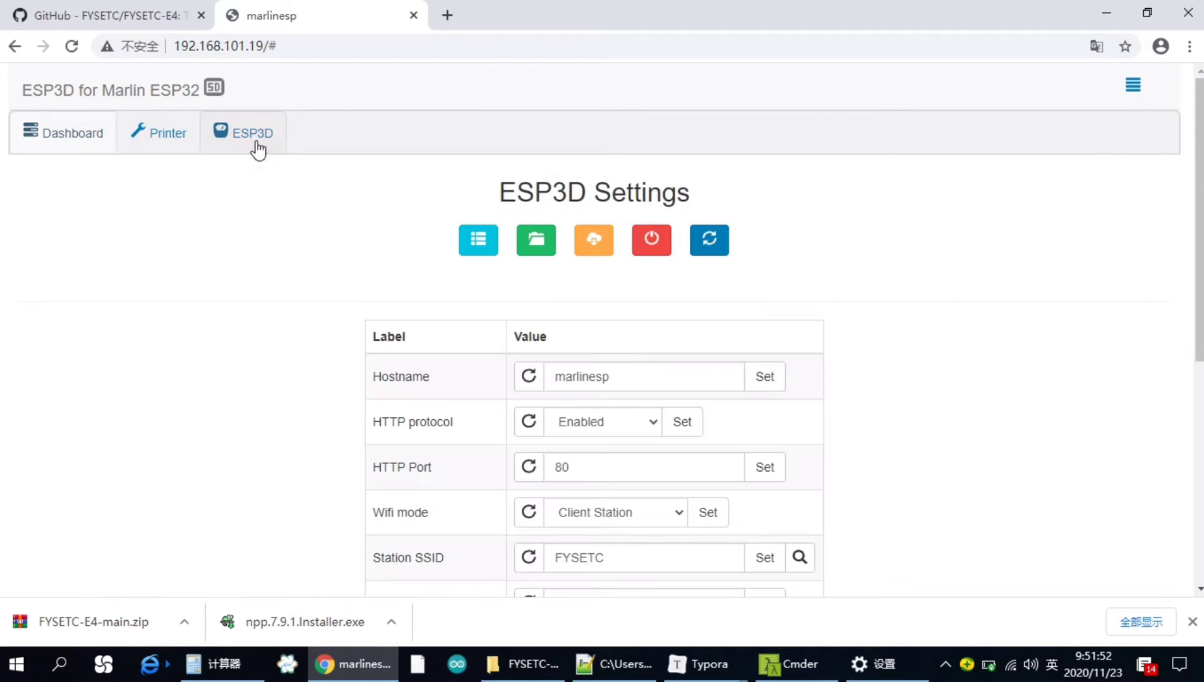
pyautogui.click(536, 240)
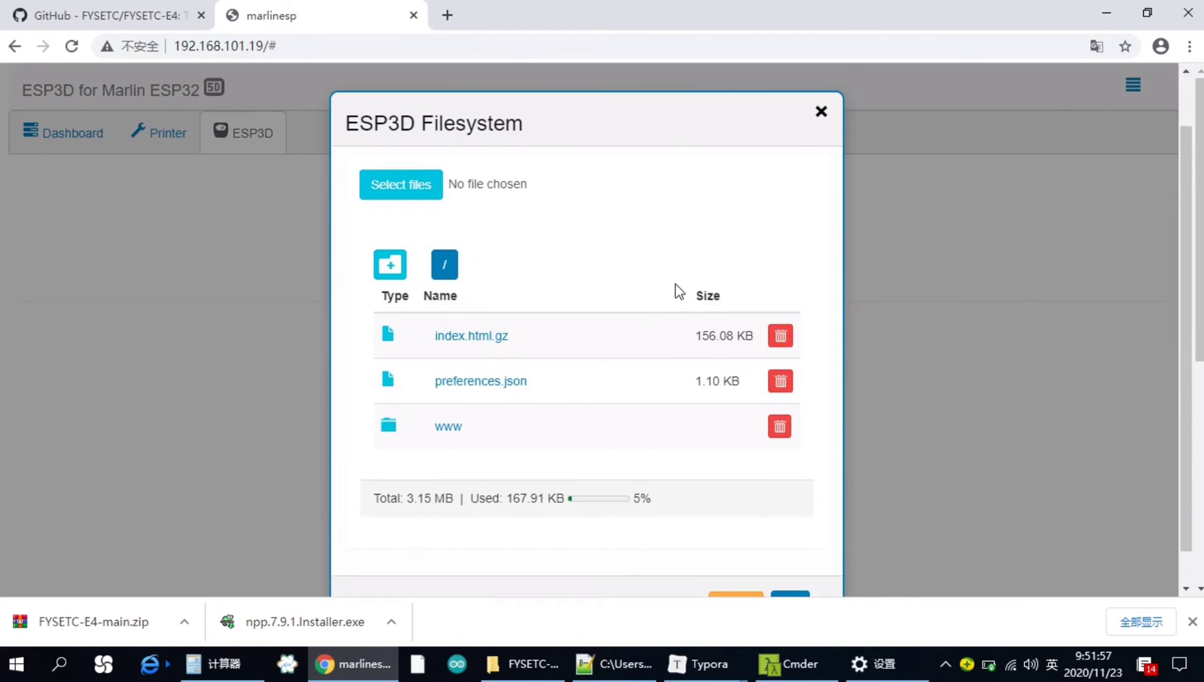
pyautogui.scroll(-1, 679, 291)
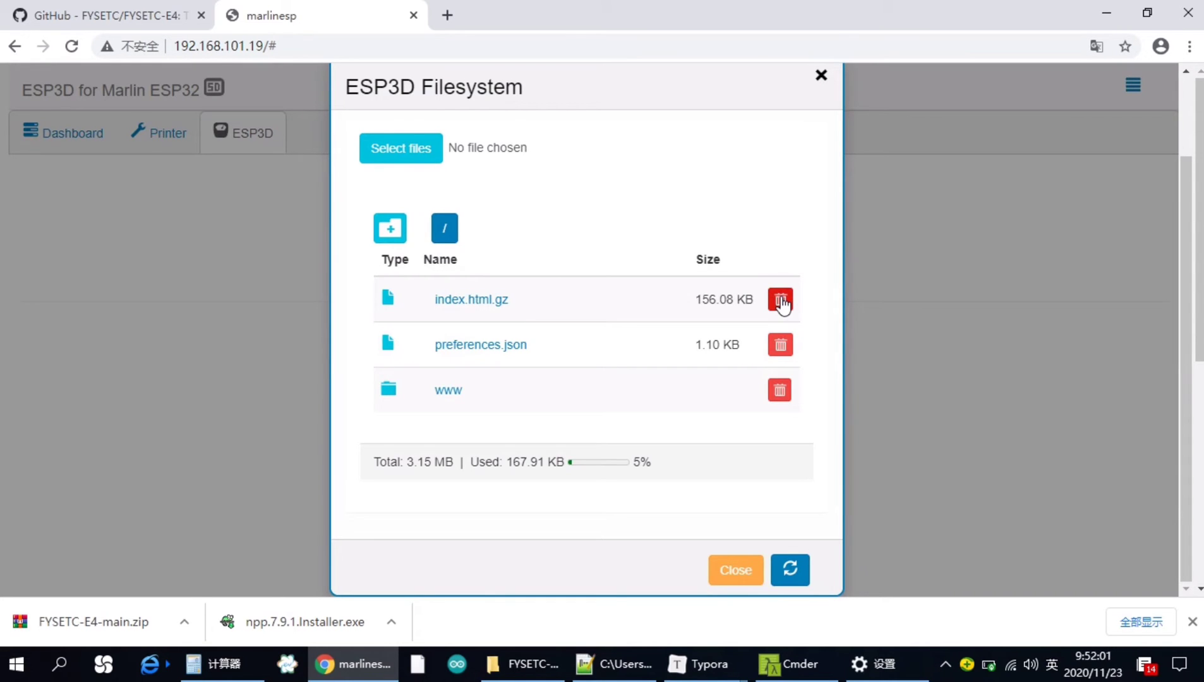
pyautogui.click(781, 300)
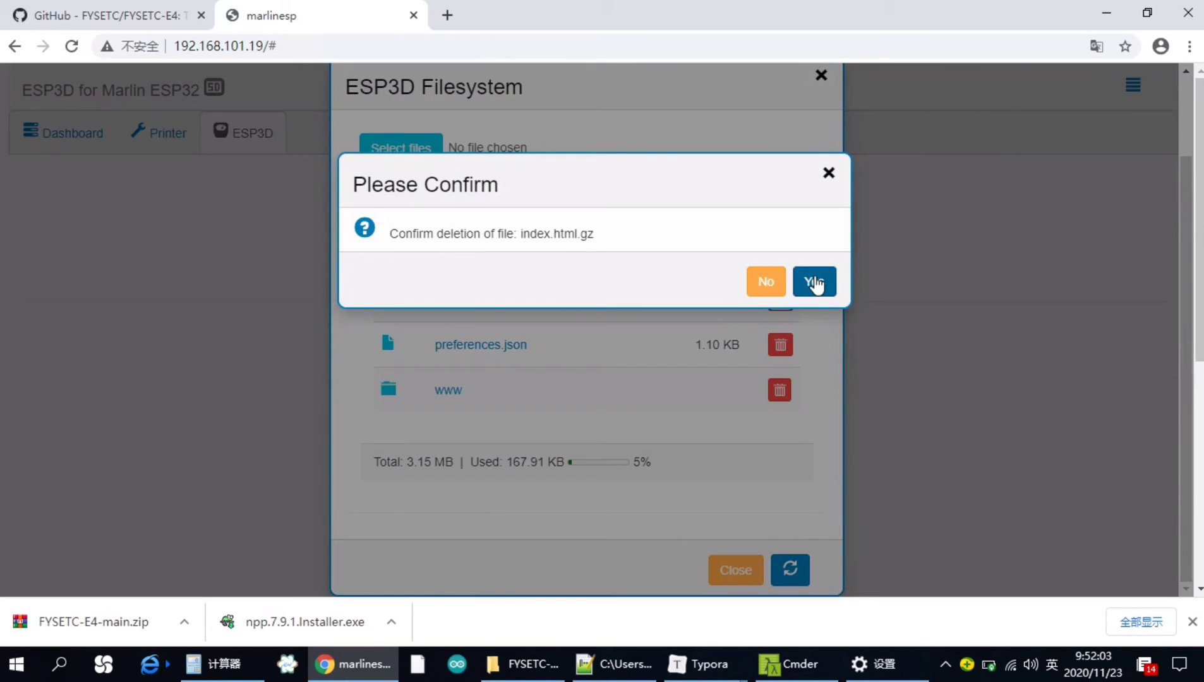
pyautogui.click(815, 282)
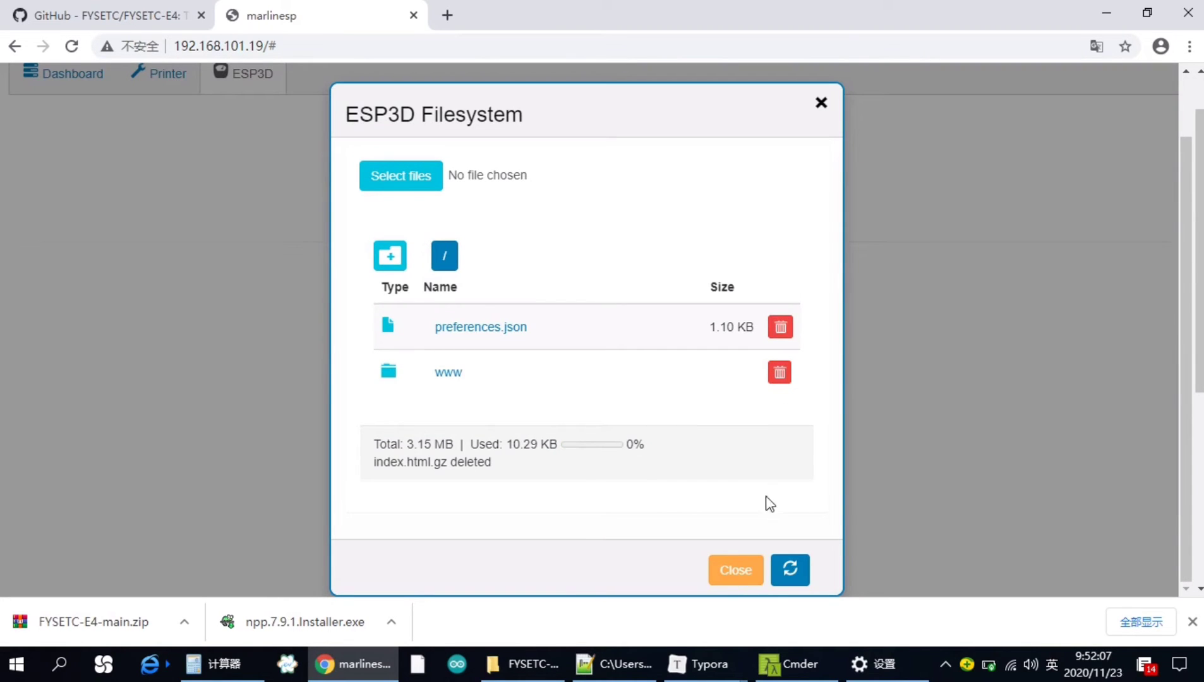
pyautogui.click(733, 571)
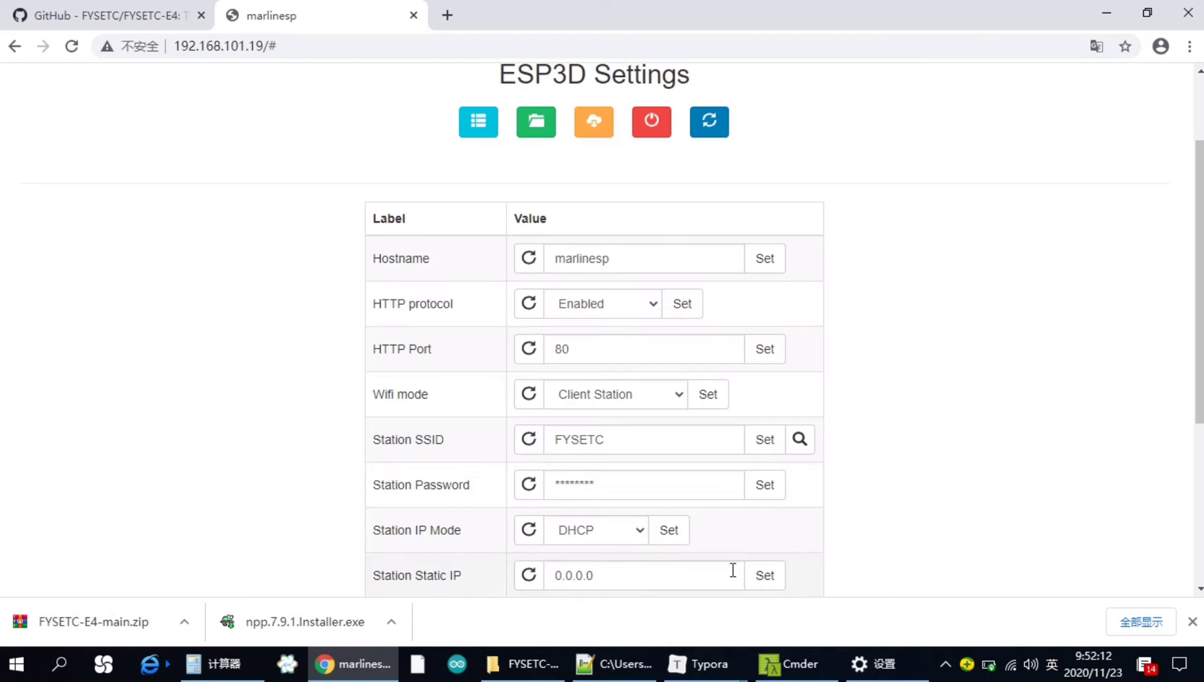
# Reload the ESP3D page so it reports index.html.gz missing.
pyautogui.click(72, 47)
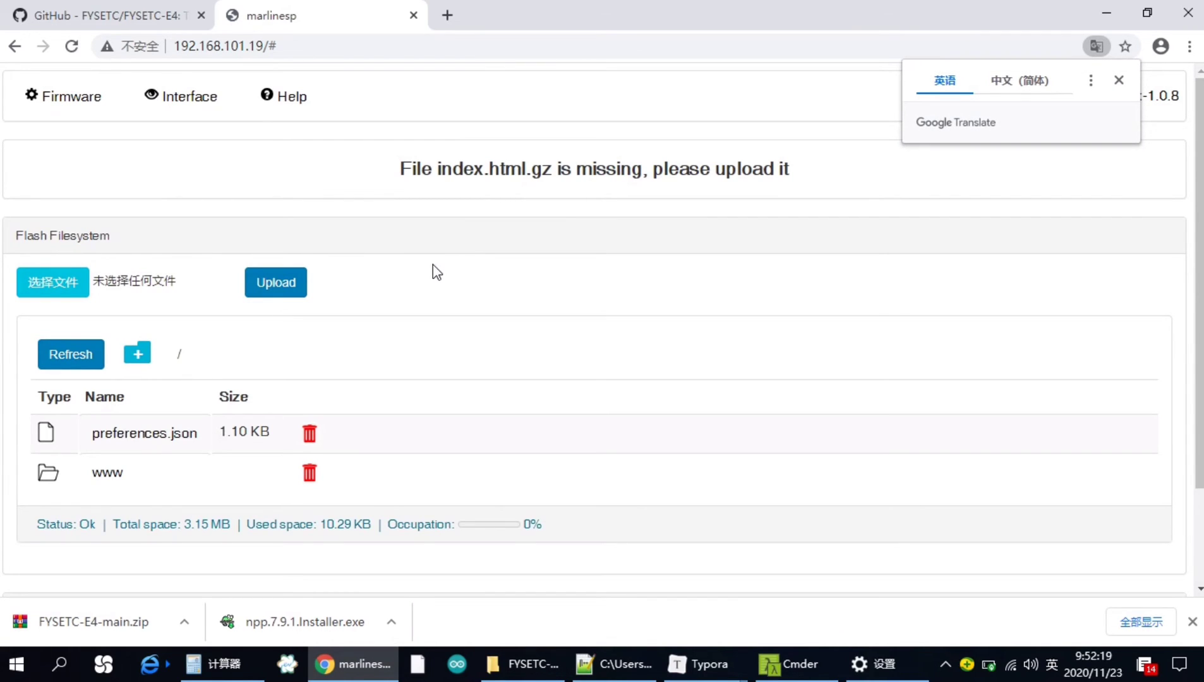
# Start choosing an upload file and browse to D:\E4\FYSETC-E4-main\FYSETC-E4-main.
pyautogui.click(52, 287)
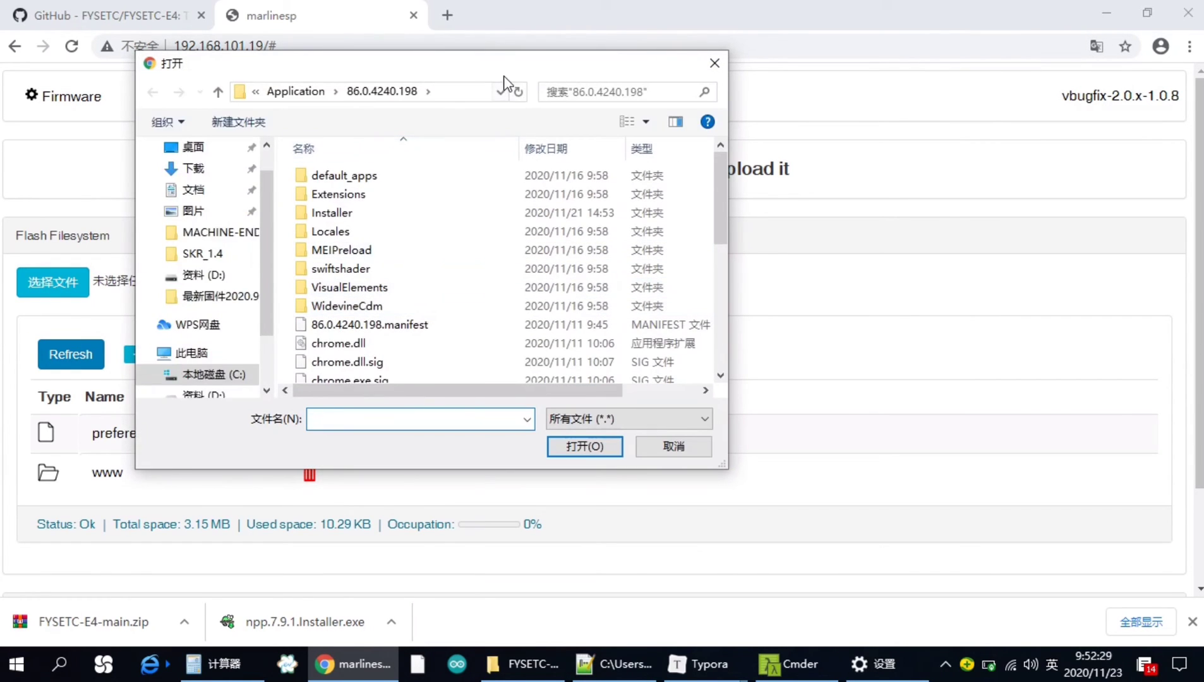
pyautogui.moveTo(506, 66); pyautogui.dragTo(603, 85)
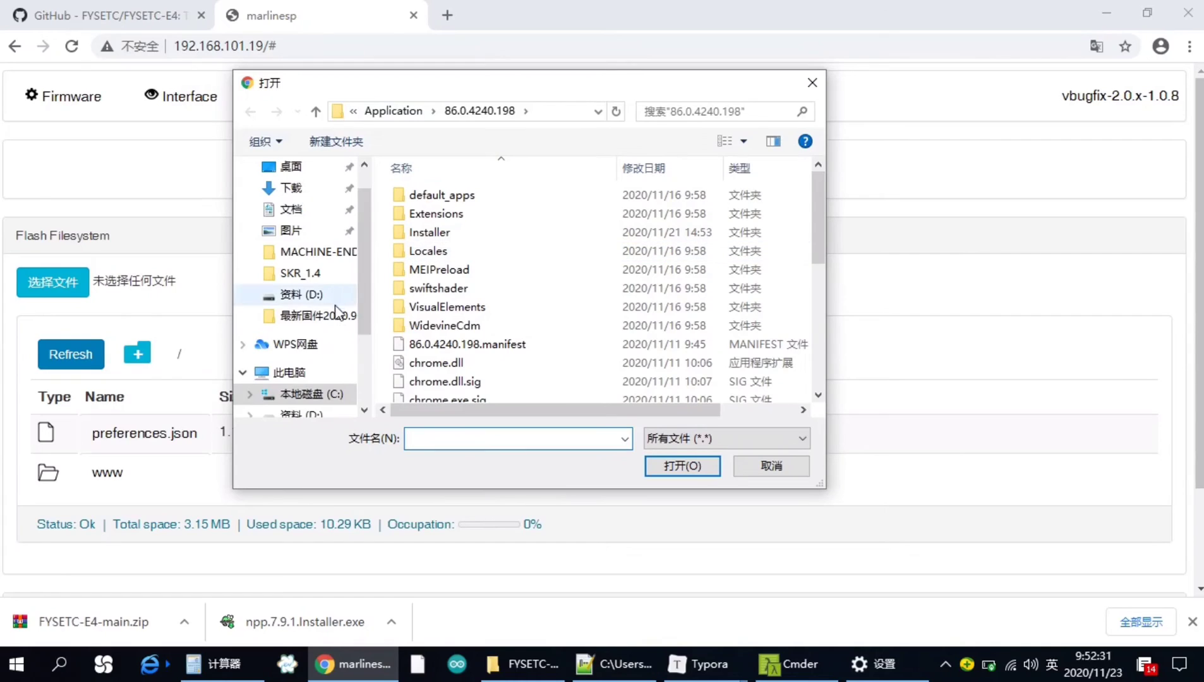
pyautogui.scroll(-1, 336, 310)
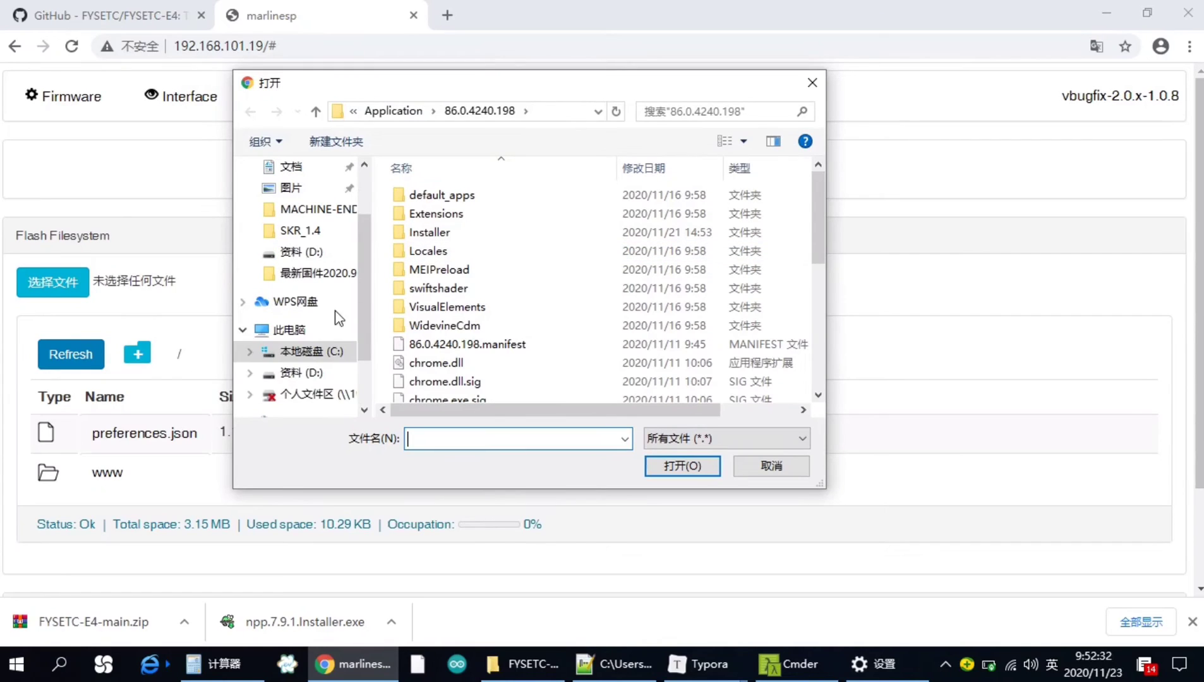
pyautogui.click(297, 376)
pyautogui.doubleClick(546, 212)
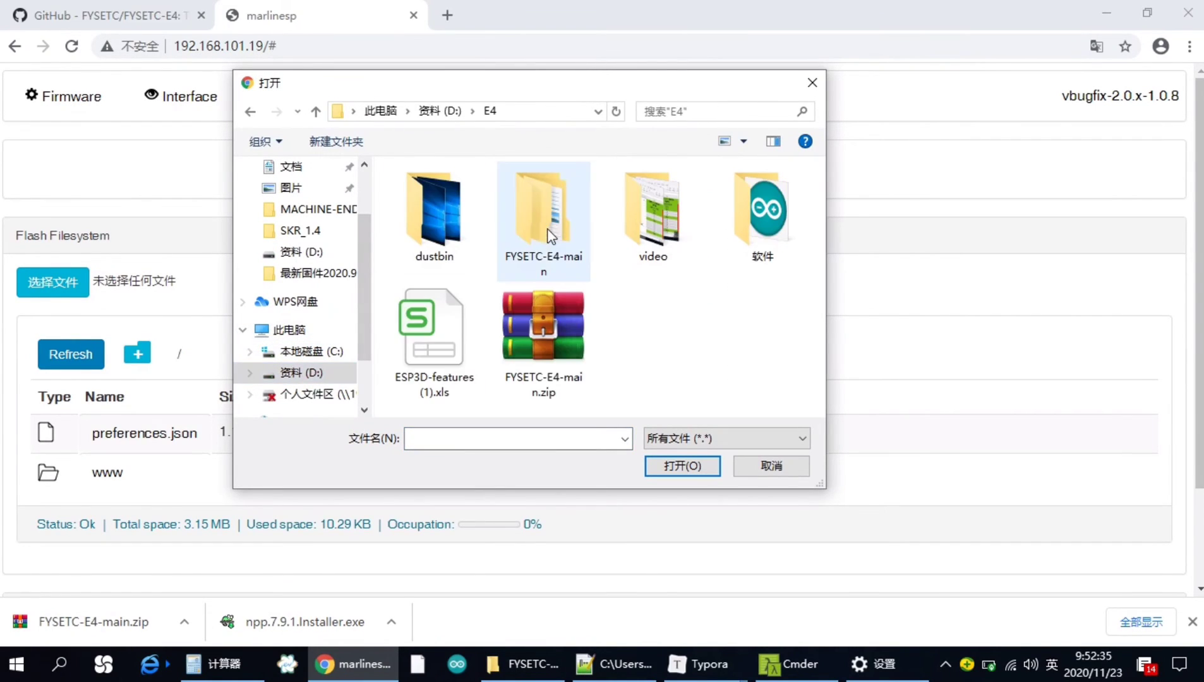
pyautogui.doubleClick(550, 221)
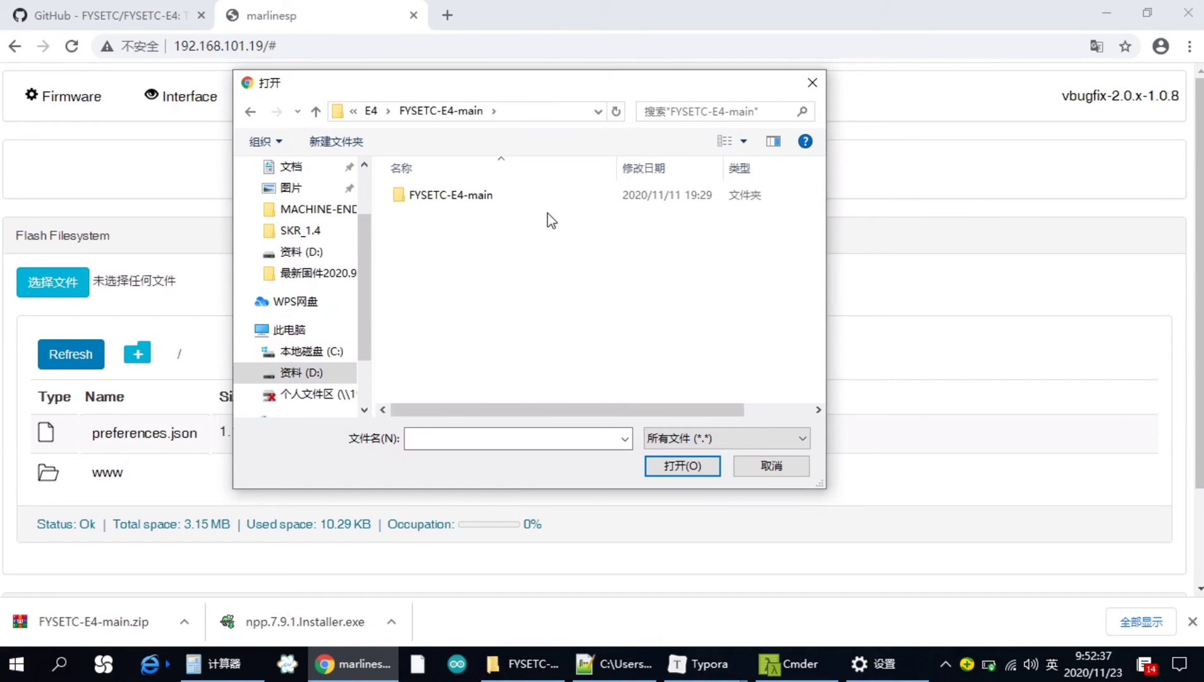
pyautogui.doubleClick(470, 199)
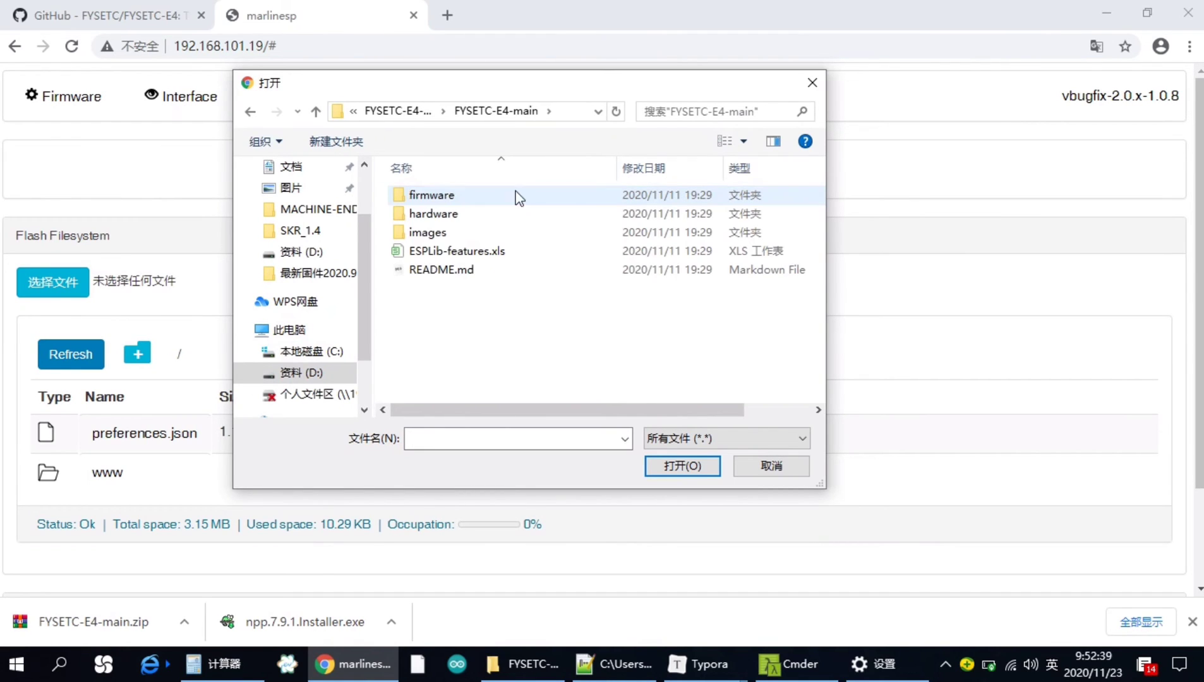
pyautogui.moveTo(583, 87); pyautogui.dragTo(590, 85)
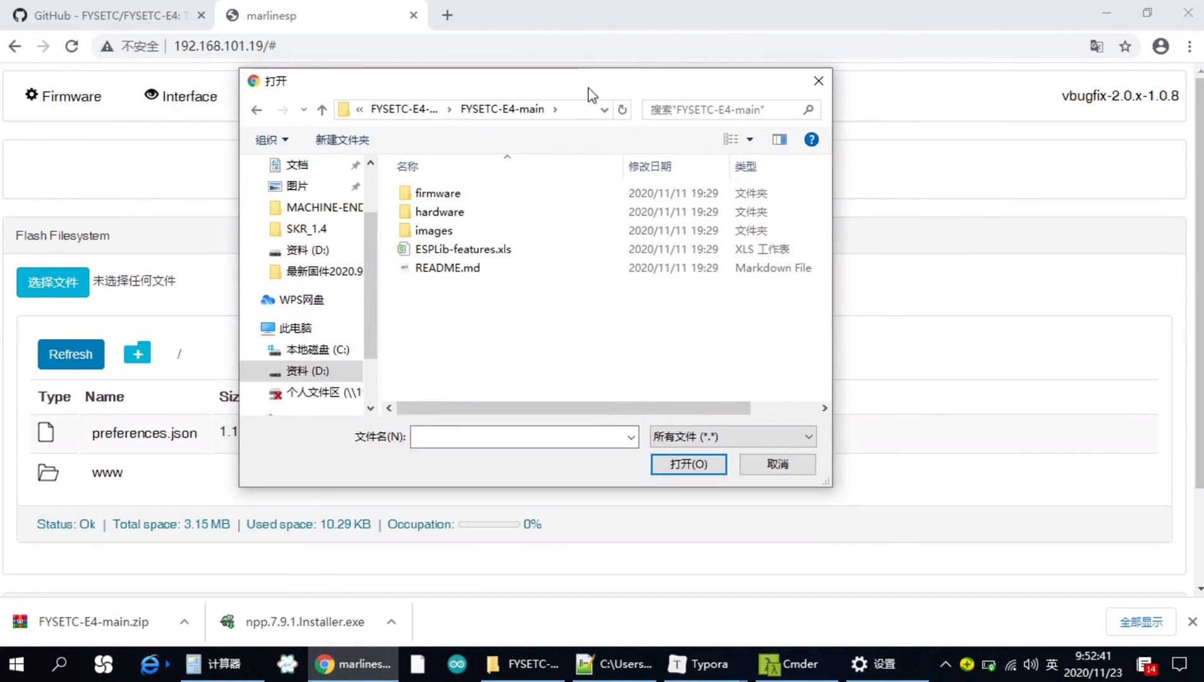
# Continue into firmware\Marlin\data and select index.html.gz as the file to upload.
pyautogui.doubleClick(477, 199)
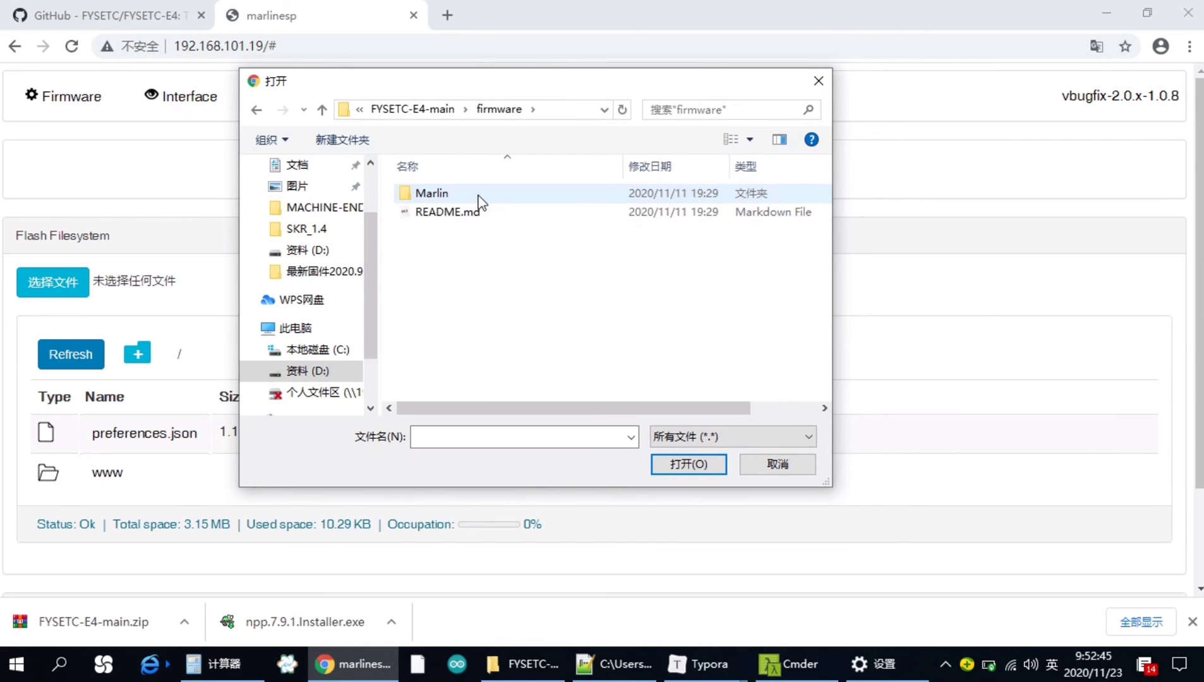
pyautogui.doubleClick(477, 198)
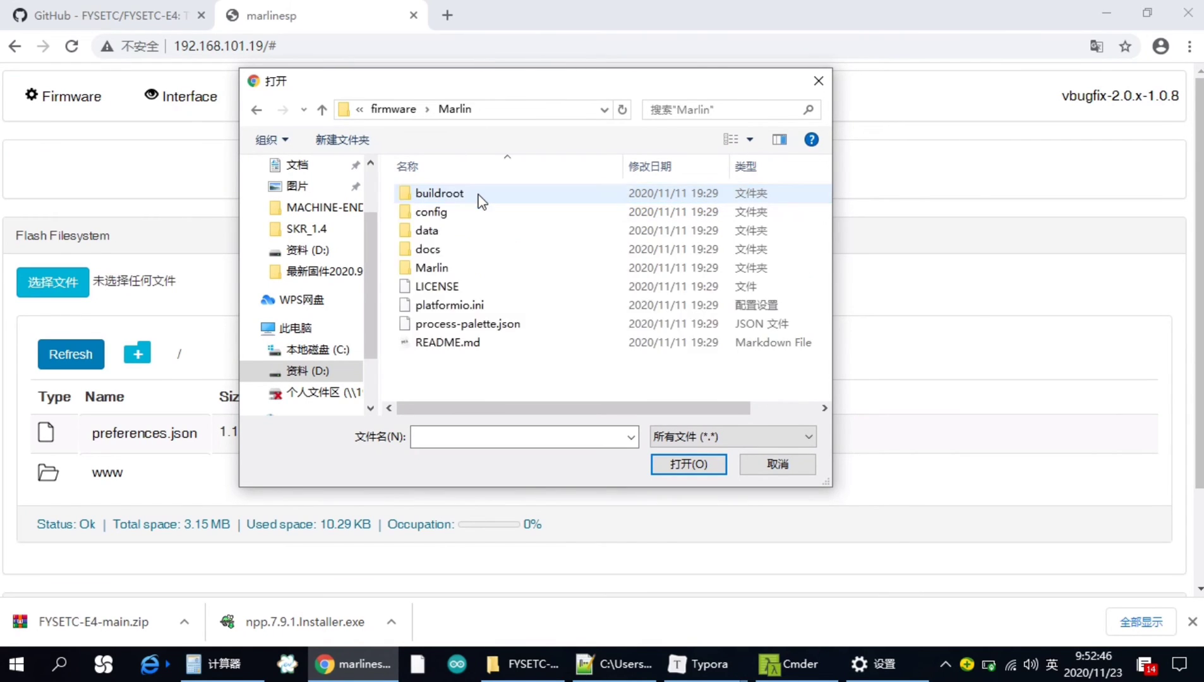
pyautogui.doubleClick(465, 232)
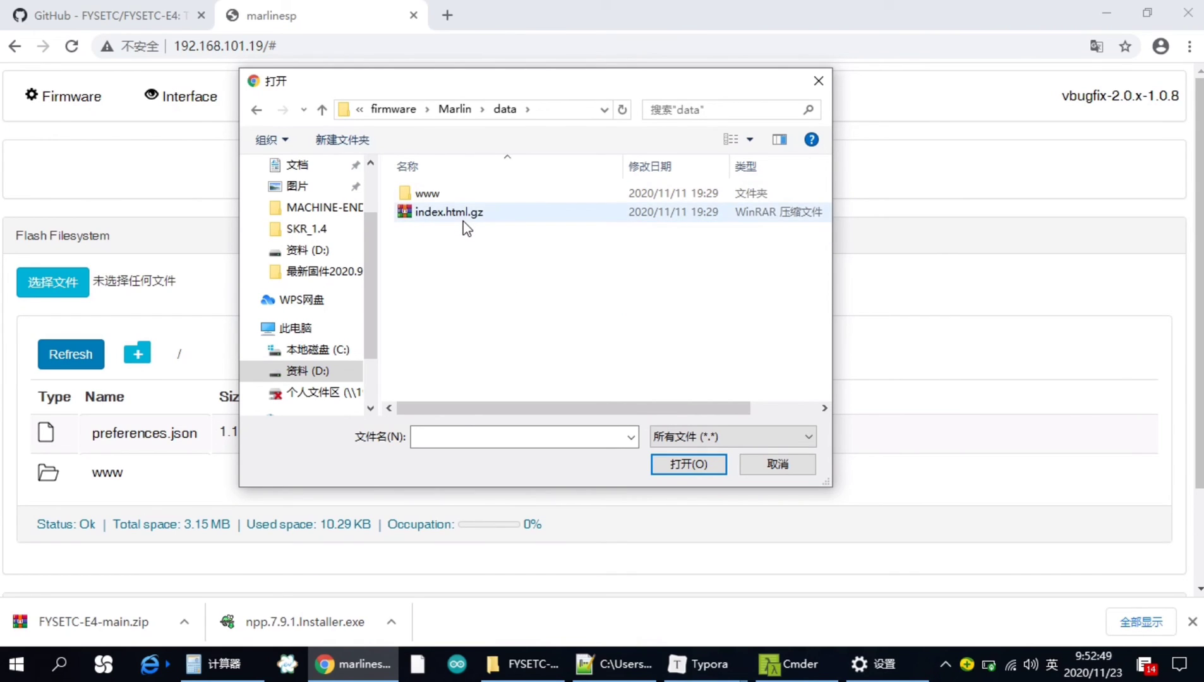
pyautogui.click(463, 217)
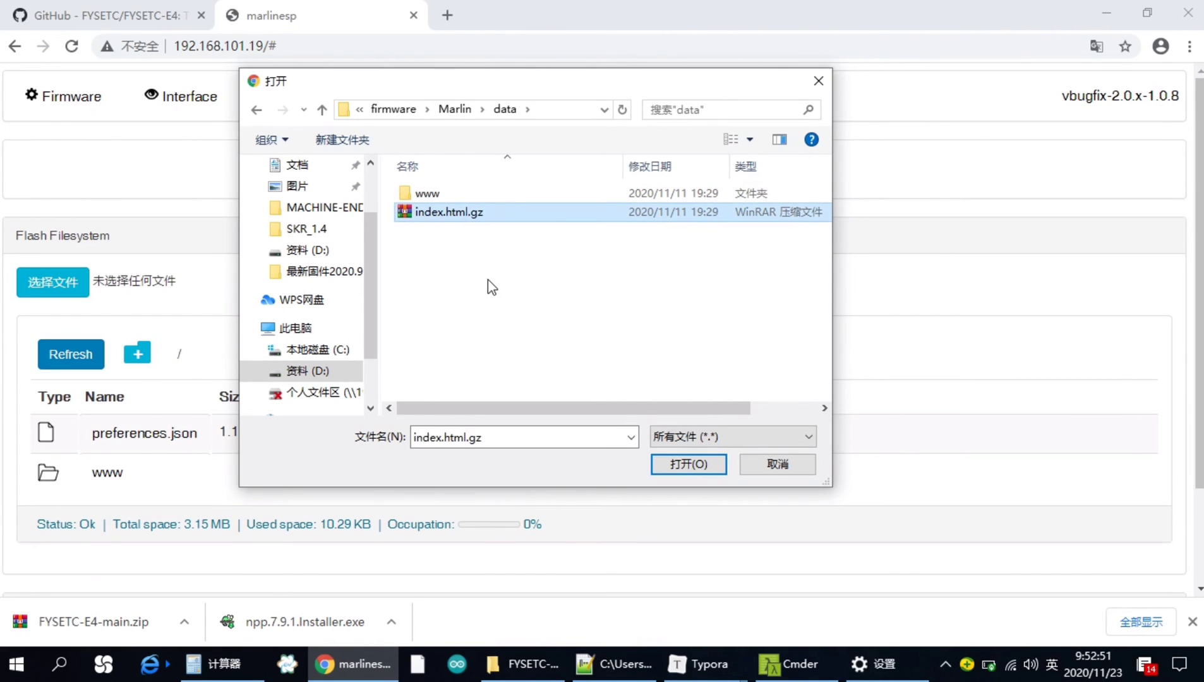
pyautogui.click(689, 463)
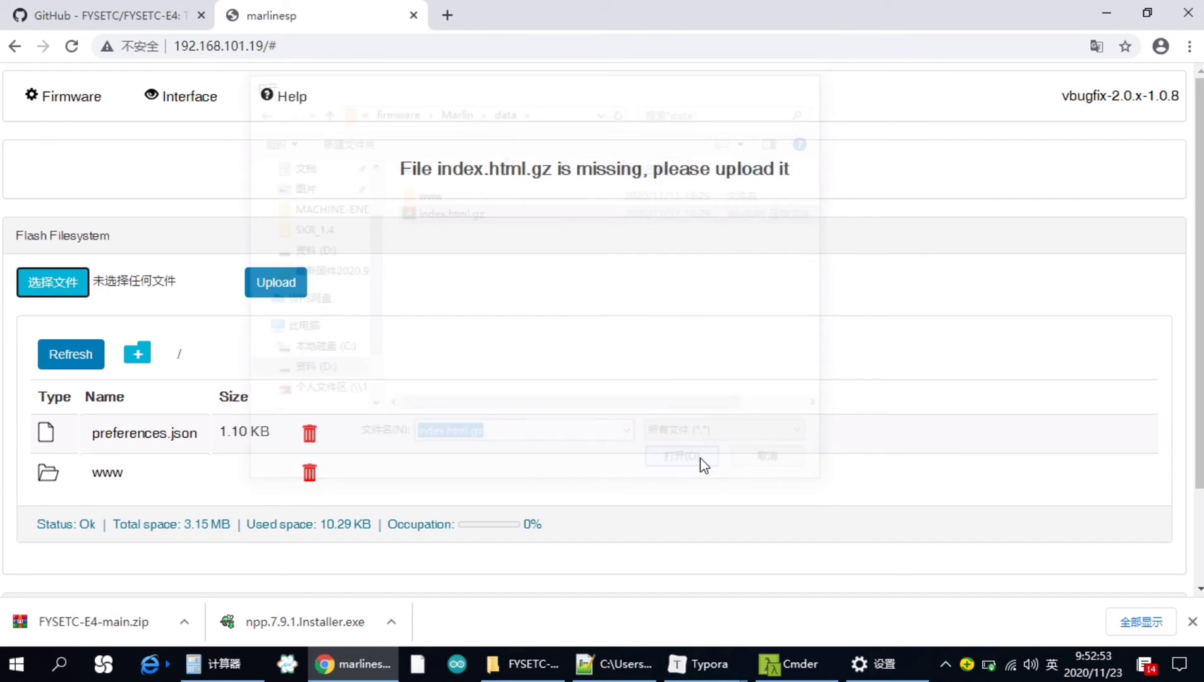
# Upload the 156.10 KB index.html.gz, go to the ESP3D interface and dismiss the translate offer.
pyautogui.click(275, 282)
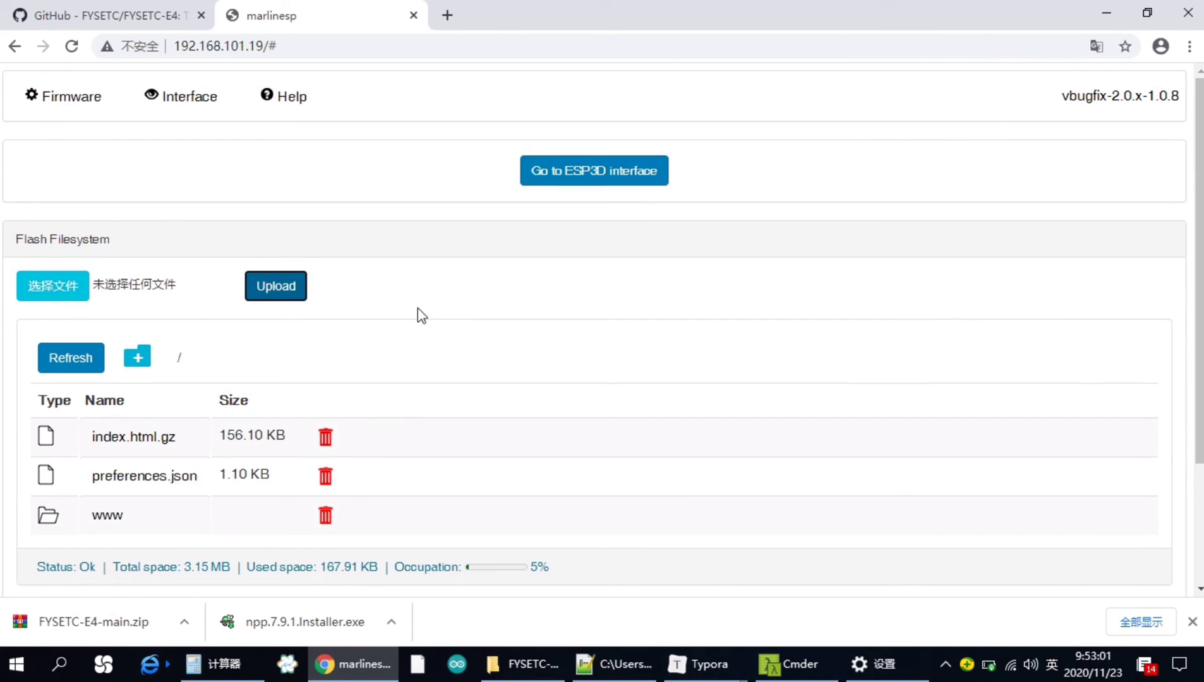
pyautogui.click(600, 184)
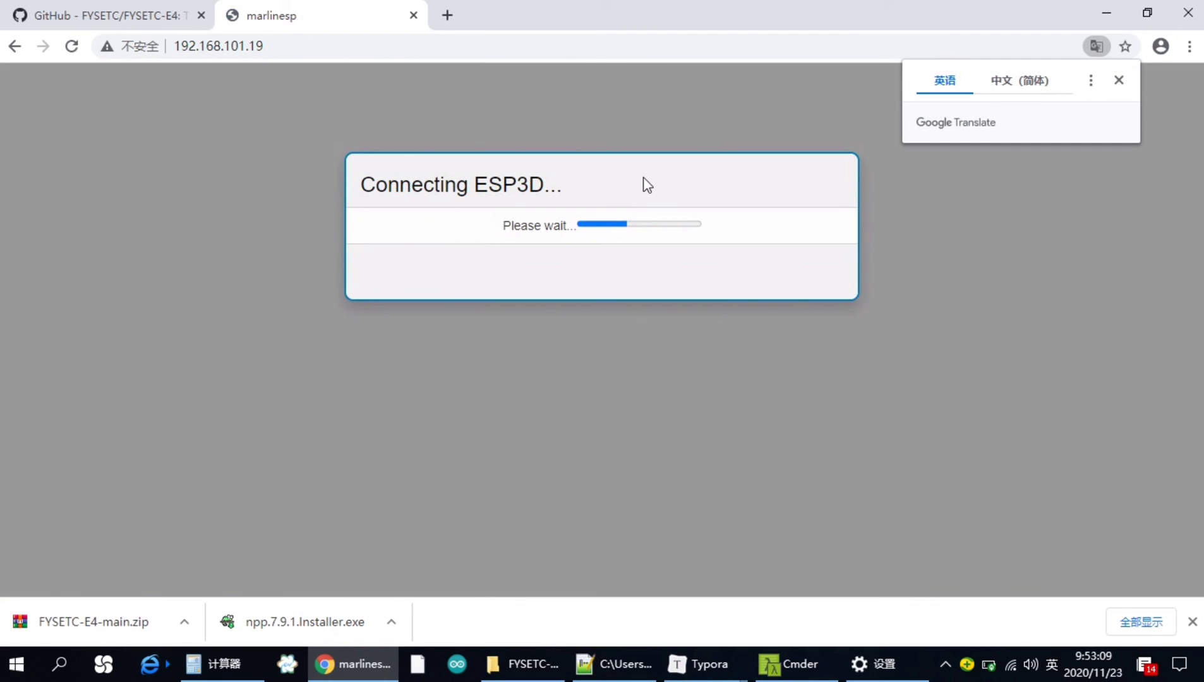
pyautogui.click(1117, 79)
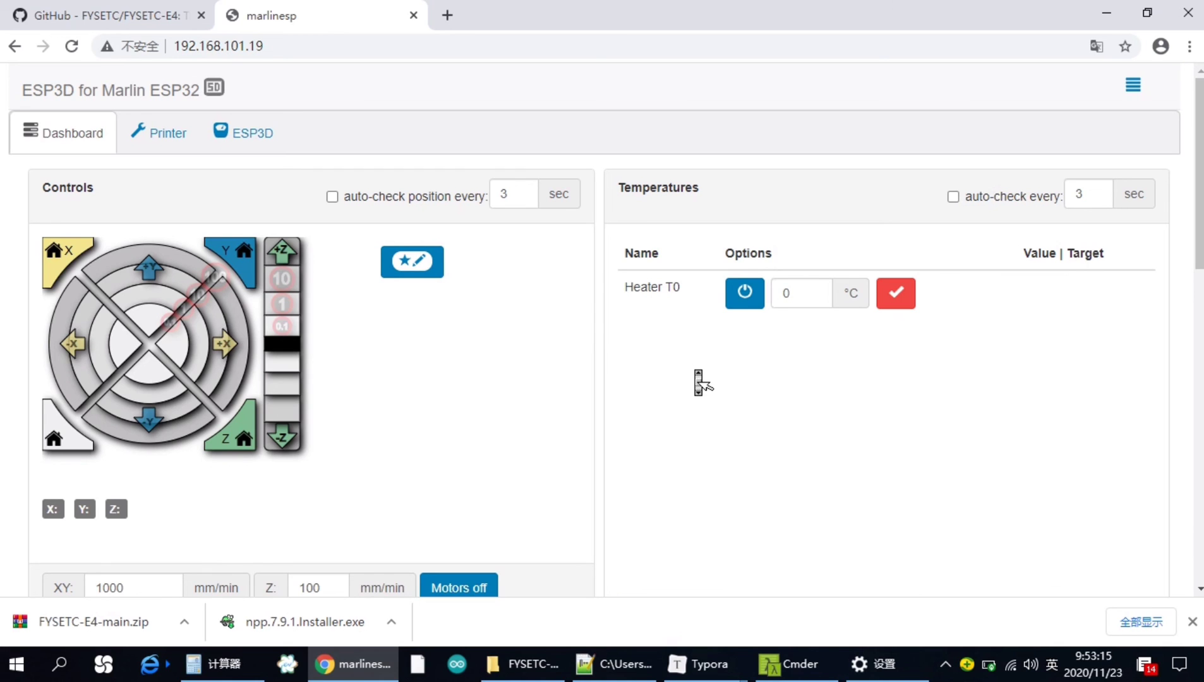
pyautogui.scroll(-5, 698, 382)
pyautogui.scroll(-2, 698, 383)
pyautogui.scroll(7, 698, 382)
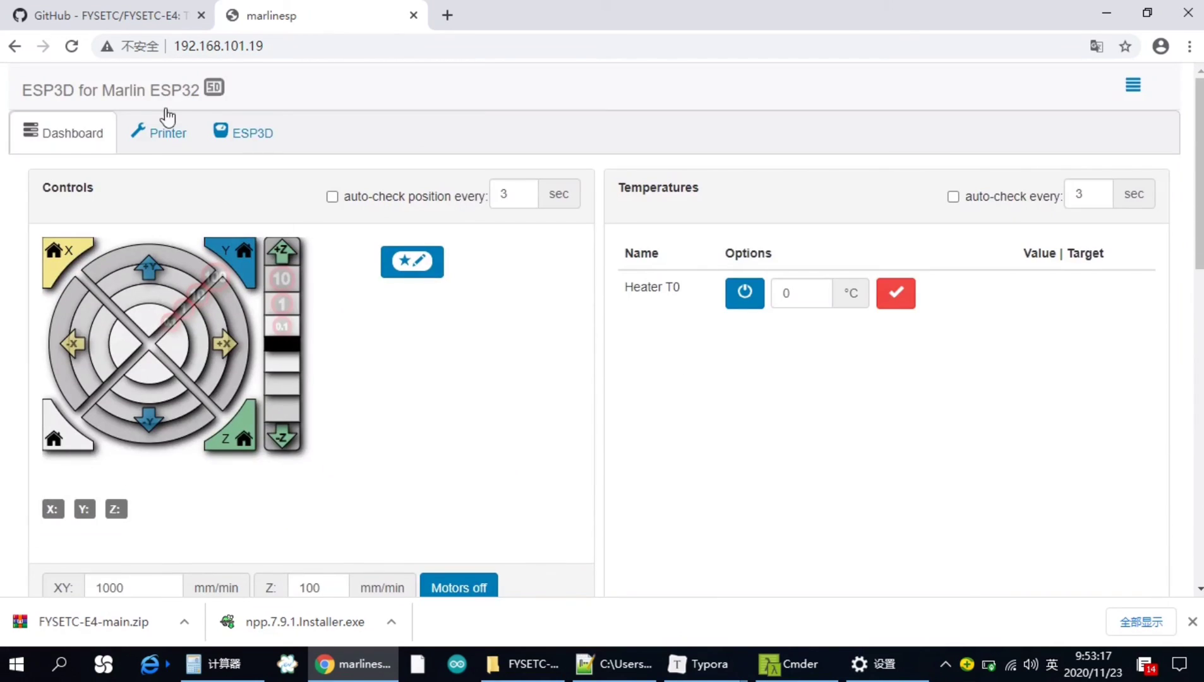